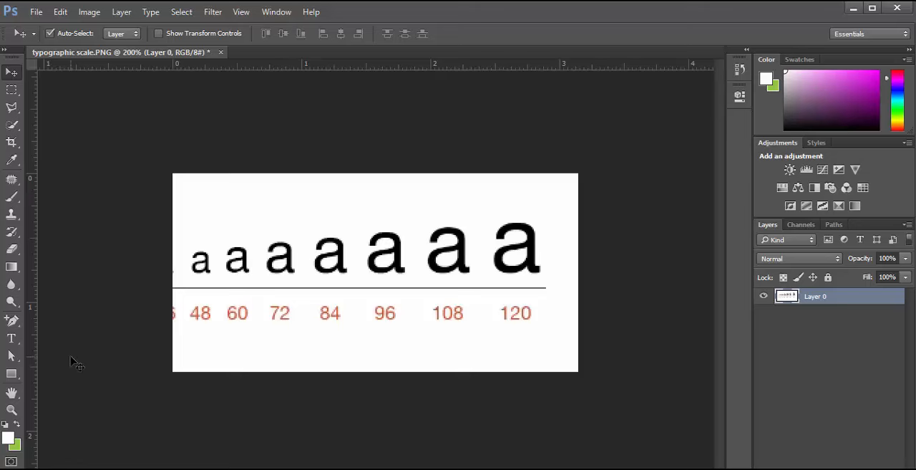
Check the current foreground color's values in the Color Picker and leave it unchanged
{"action": "key", "text": "i"}
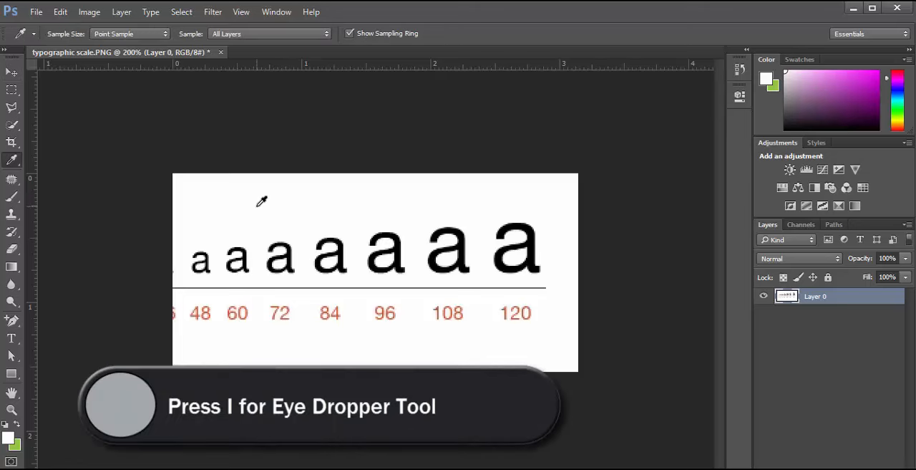
{"action": "left_click", "coordinate": [8, 438]}
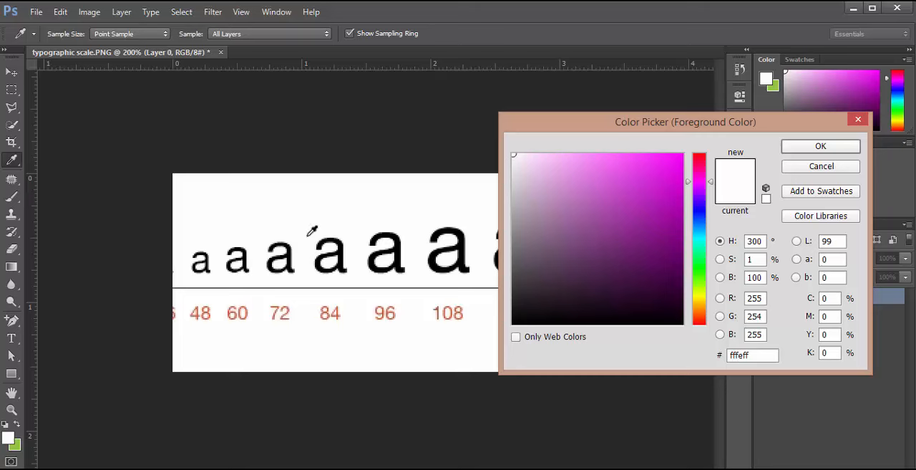
{"action": "left_click", "coordinate": [814, 167]}
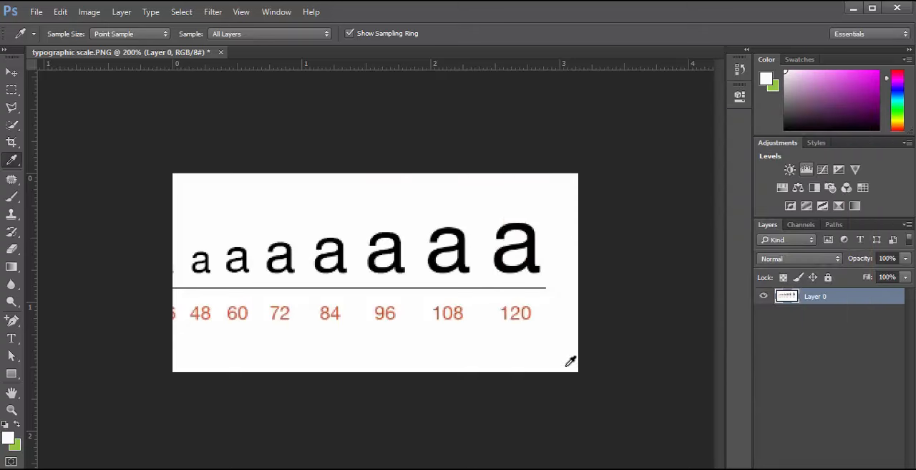
Apply a Levels adjustment to Layer 0, sampling the blank background above the letters as the white point
{"action": "key", "text": "ctrl+l"}
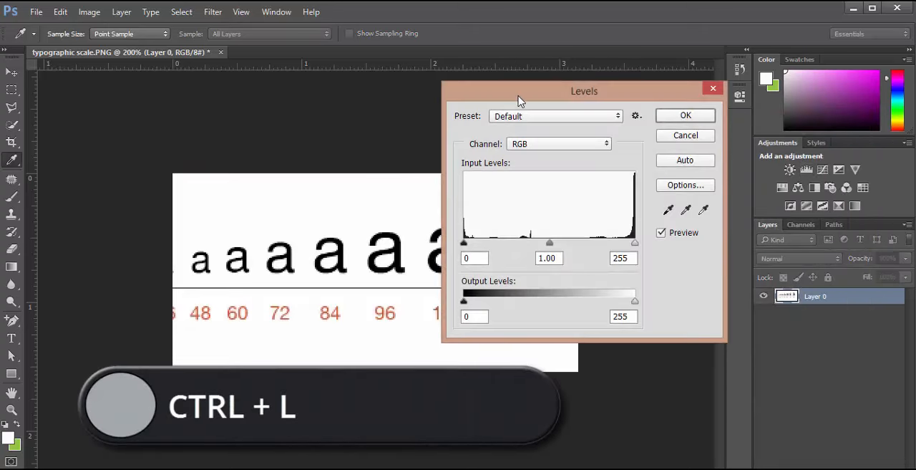
{"action": "left_click_drag", "start_coordinate": [520, 99], "coordinate": [540, 100]}
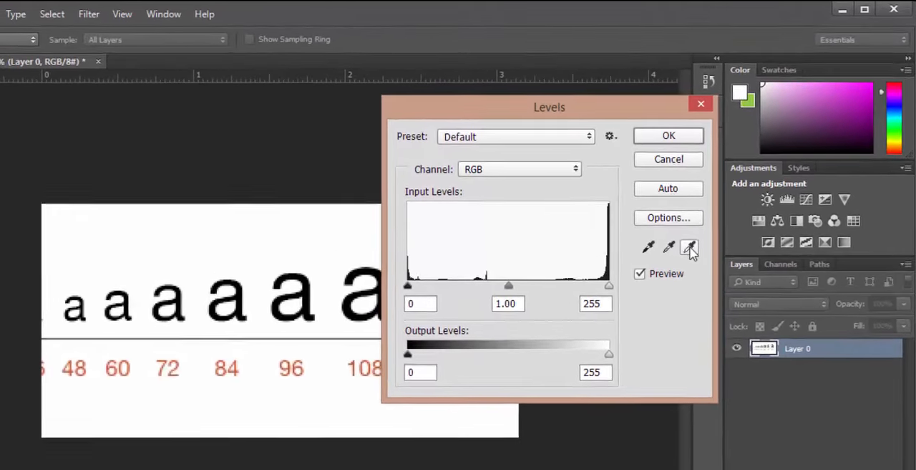
{"action": "left_click", "coordinate": [686, 254]}
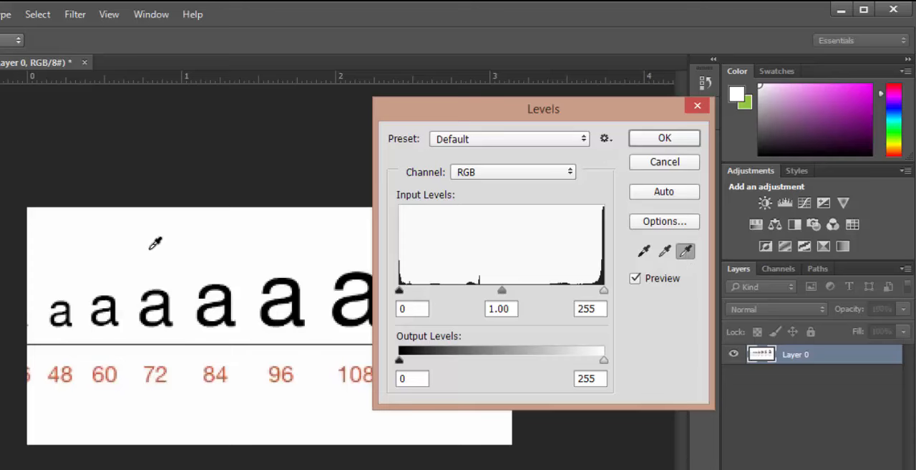
{"action": "left_click", "coordinate": [119, 243]}
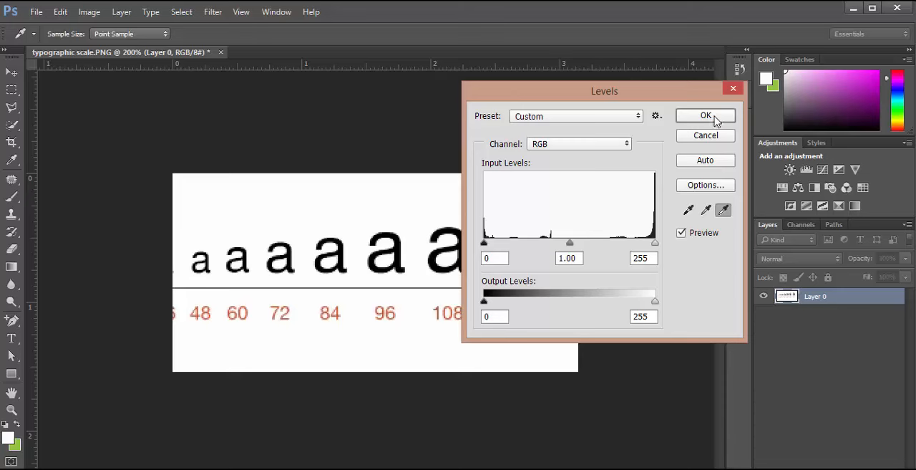
{"action": "left_click", "coordinate": [716, 121]}
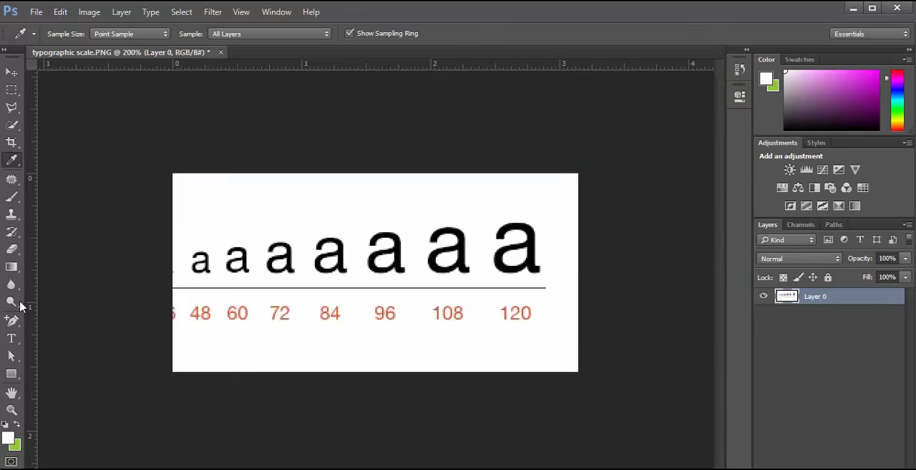
Sample the background above the letters as the foreground color and inspect its values in the Color Picker
{"action": "left_click", "coordinate": [320, 201]}
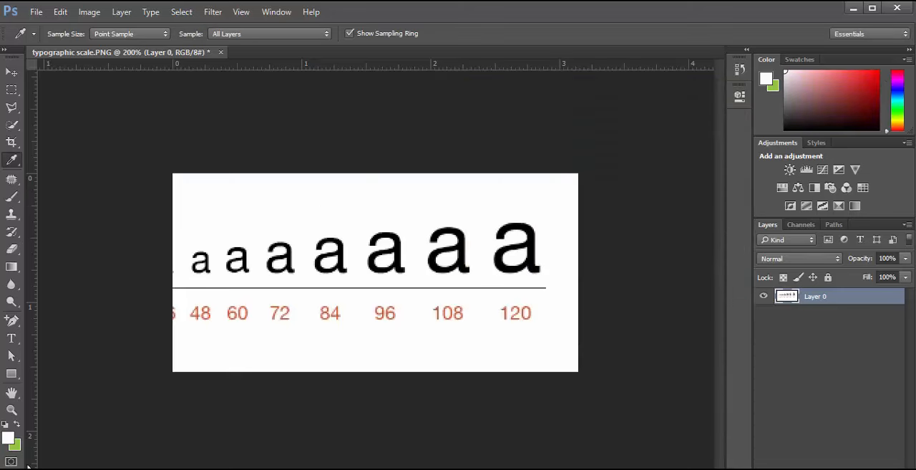
{"action": "left_click", "coordinate": [10, 438]}
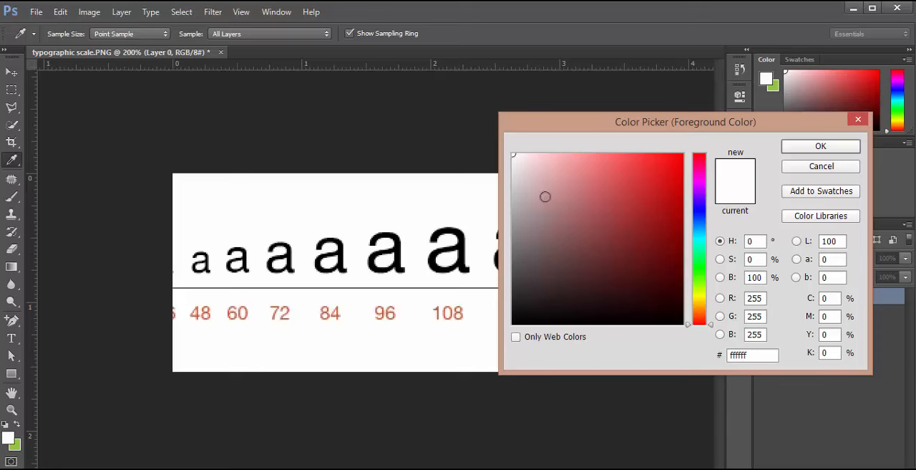
{"action": "left_click", "coordinate": [799, 167]}
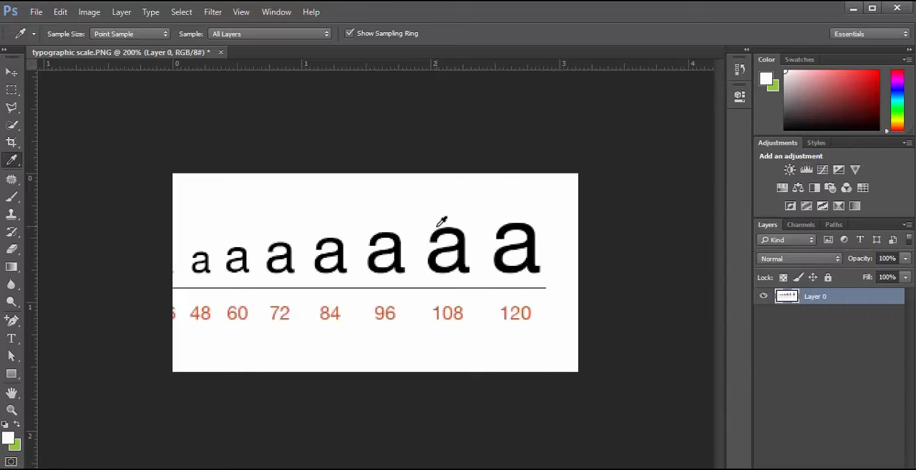
Open the blending options of Layer 0, keeping the letters in view beside the dialog
{"action": "key", "text": "v"}
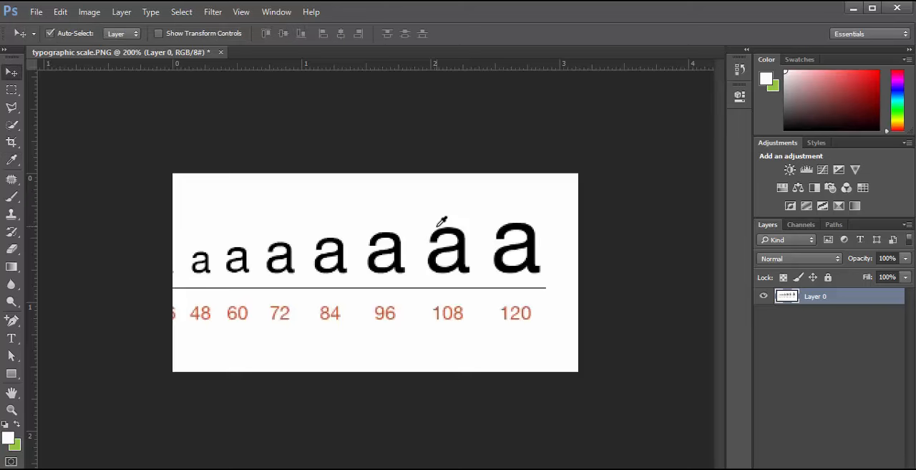
{"action": "double_click", "coordinate": [850, 303]}
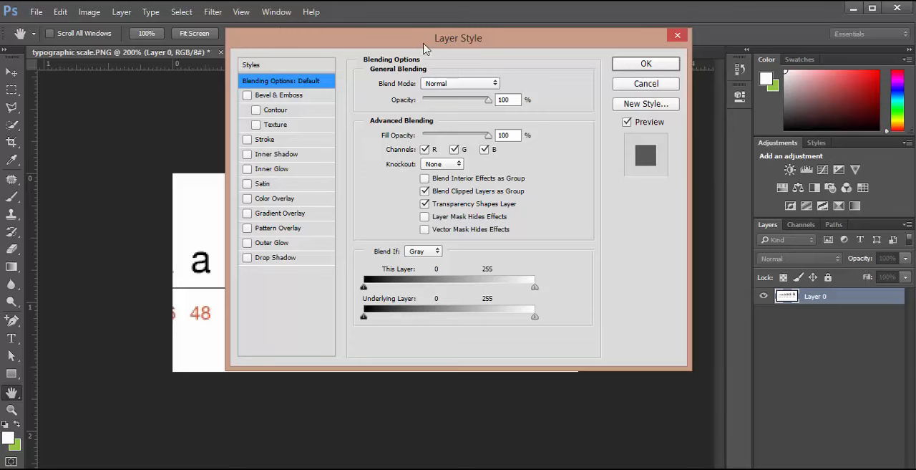
{"action": "left_click_drag", "start_coordinate": [429, 49], "coordinate": [530, 119]}
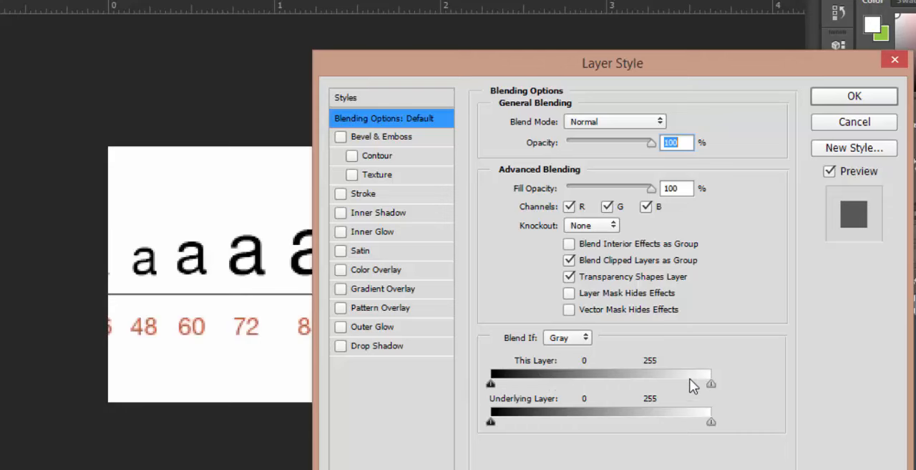
{"action": "left_click_drag", "start_coordinate": [543, 64], "coordinate": [708, 51]}
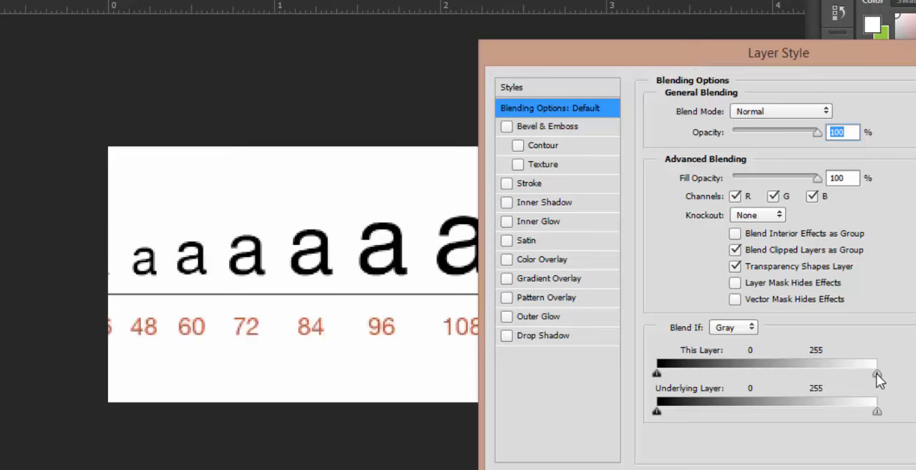
Try the Blend If This Layer range with the white point at 246 and the black point at 15, resetting each
{"action": "left_click_drag", "start_coordinate": [879, 379], "coordinate": [871, 377]}
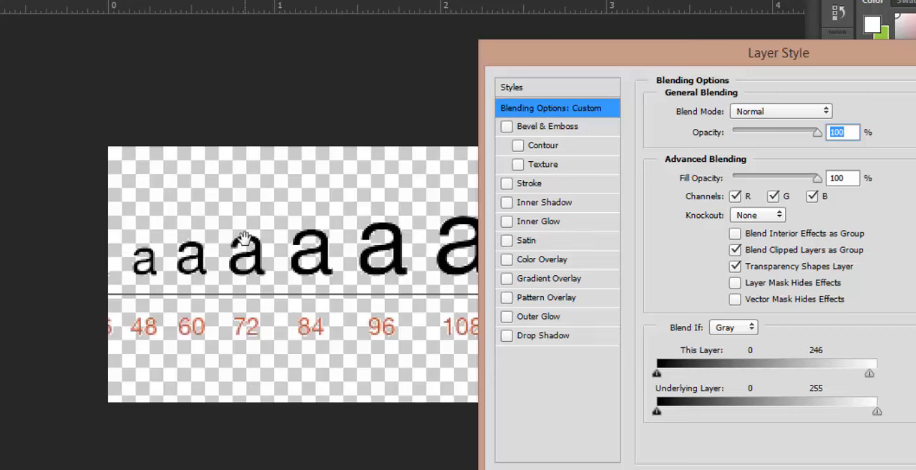
{"action": "left_click_drag", "start_coordinate": [870, 375], "coordinate": [878, 374]}
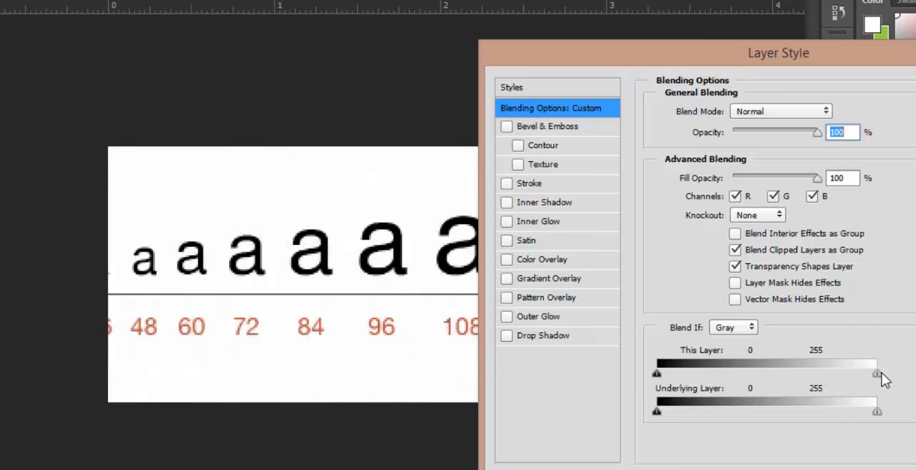
{"action": "left_click_drag", "start_coordinate": [657, 374], "coordinate": [669, 374]}
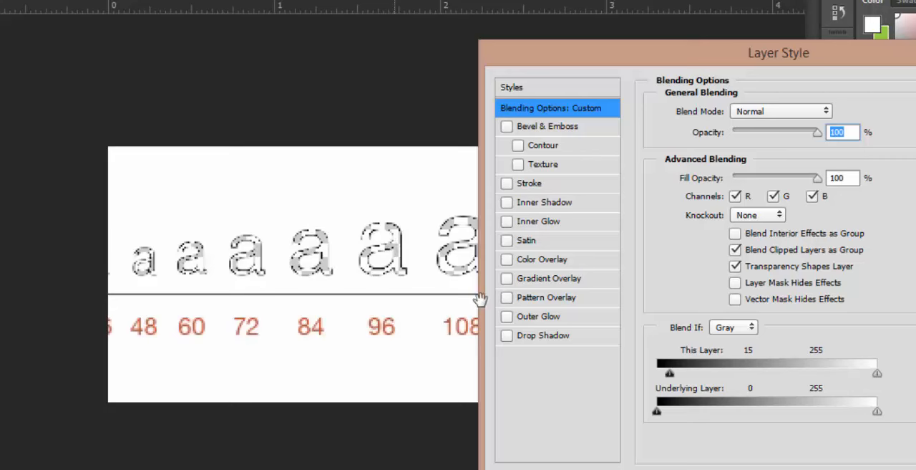
{"action": "left_click_drag", "start_coordinate": [669, 374], "coordinate": [665, 374]}
{"action": "left_click_drag", "start_coordinate": [665, 373], "coordinate": [648, 373]}
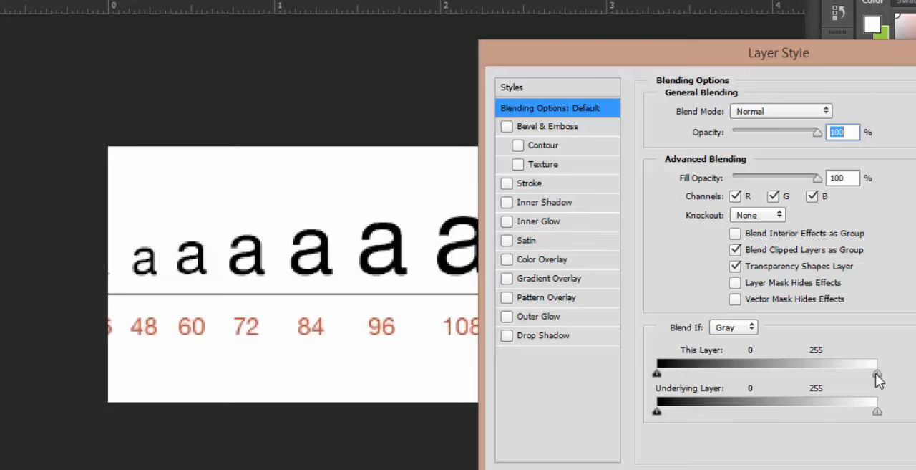
Hide the white background by splitting the Blend If This Layer white point to 225 / 244 and apply the style
{"action": "left_click_drag", "start_coordinate": [877, 375], "coordinate": [869, 377]}
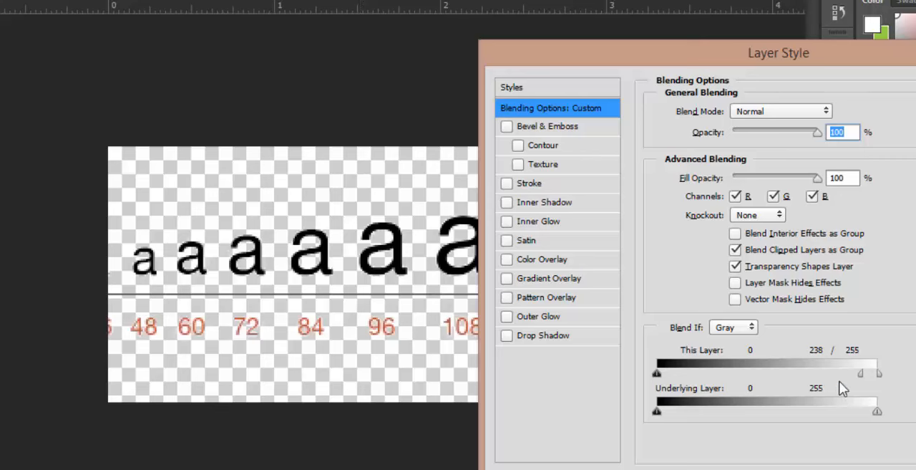
{"action": "left_click_drag", "start_coordinate": [860, 375], "coordinate": [851, 379]}
{"action": "mouse_move", "coordinate": [862, 369]}
{"action": "left_mouse_down"}
{"action": "mouse_move", "coordinate": [877, 377]}
{"action": "mouse_move", "coordinate": [853, 373]}
{"action": "left_mouse_up"}
{"action": "left_click_drag", "start_coordinate": [874, 375], "coordinate": [870, 374]}
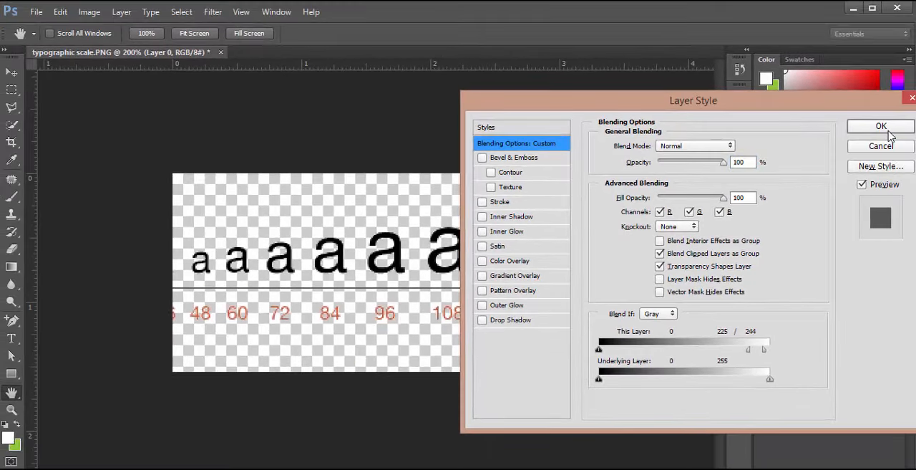
{"action": "left_click", "coordinate": [877, 127]}
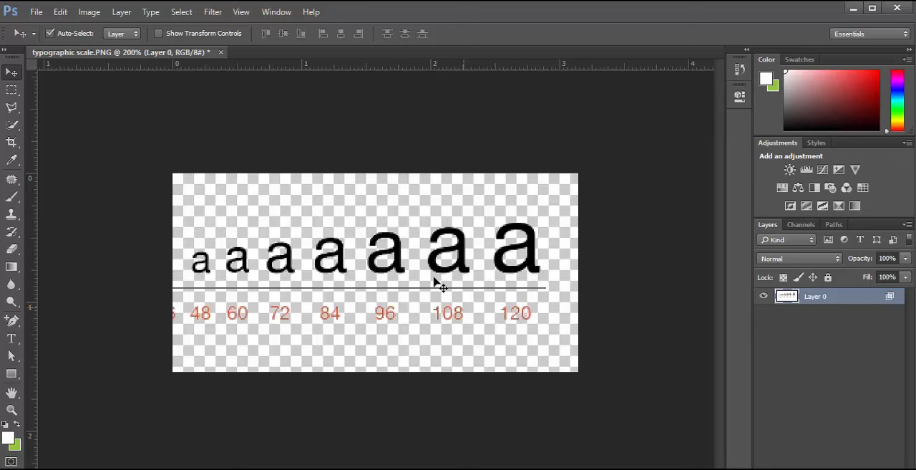
Try the Color Overlay and Stroke effects on Layer 0 and cancel the layer style changes
{"action": "key", "text": "alt"}
{"action": "scroll", "coordinate": [387, 236], "scroll_direction": "up", "scroll_amount": 1}
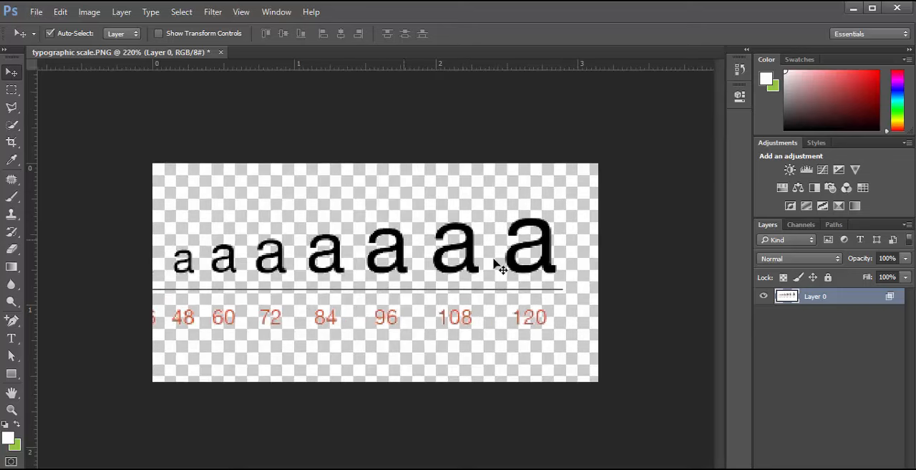
{"action": "double_click", "coordinate": [845, 297]}
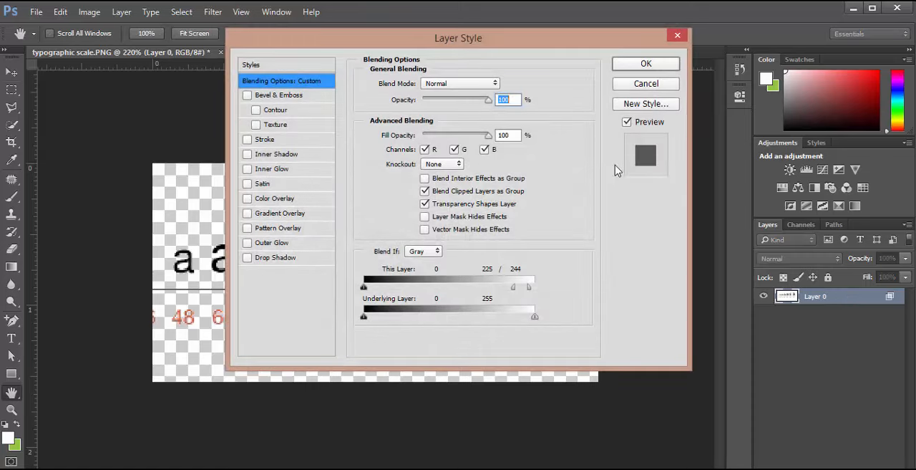
{"action": "left_click_drag", "start_coordinate": [479, 52], "coordinate": [664, 105]}
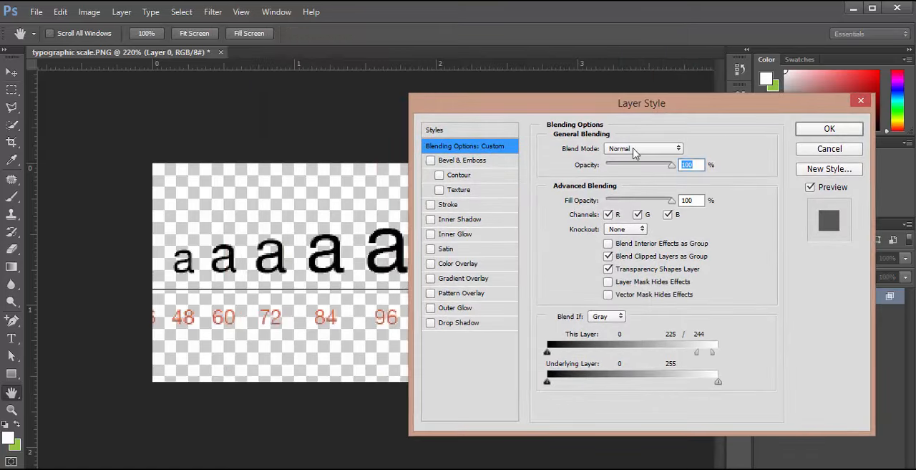
{"action": "left_click", "coordinate": [430, 264]}
{"action": "left_click", "coordinate": [430, 264]}
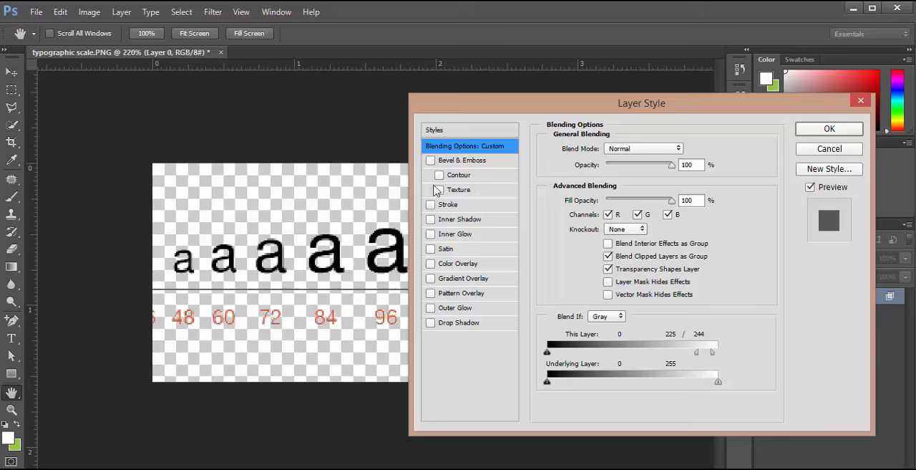
{"action": "left_click", "coordinate": [431, 204]}
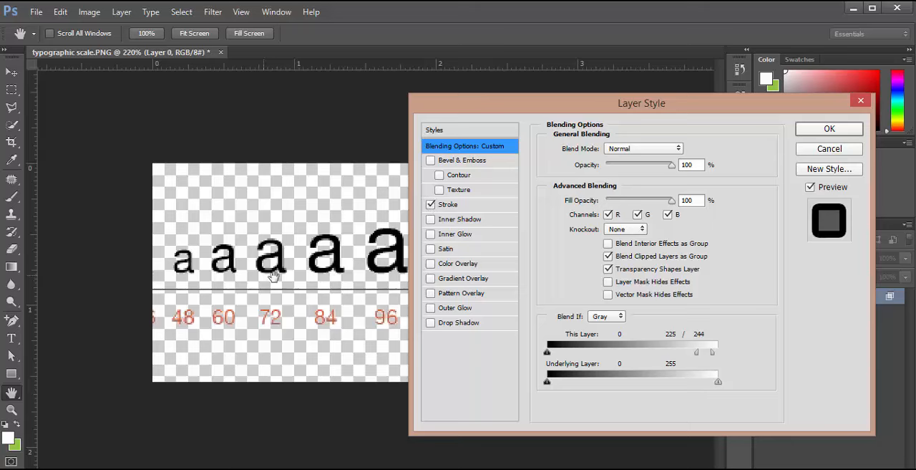
{"action": "left_click", "coordinate": [431, 205]}
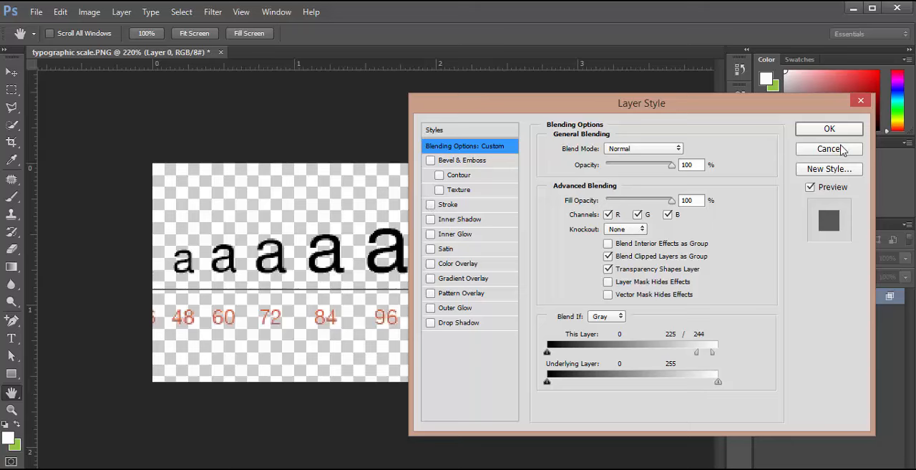
{"action": "left_click", "coordinate": [842, 148]}
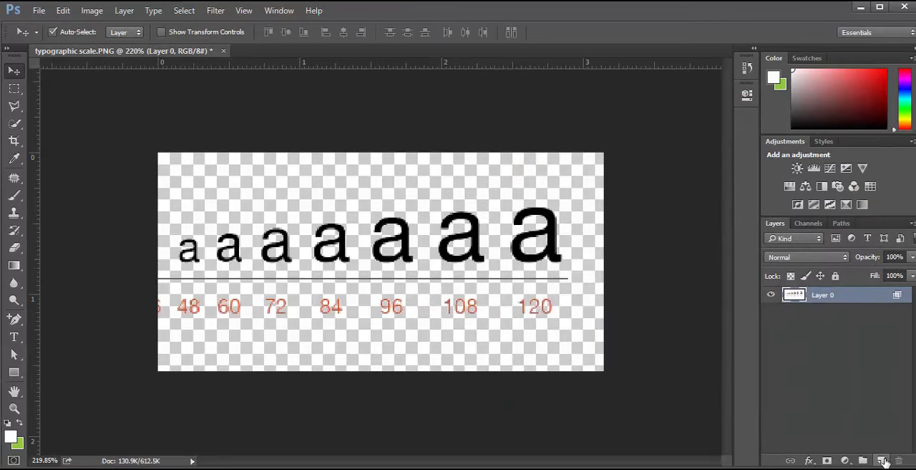
Create a new empty layer and merge it with Layer 0 into a single layer
{"action": "left_click", "coordinate": [882, 460]}
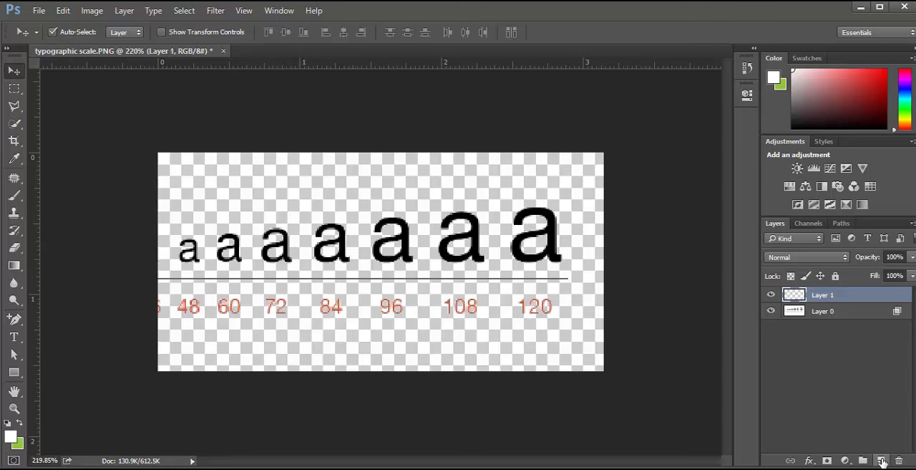
{"action": "left_click", "coordinate": [834, 317], "text": "shift"}
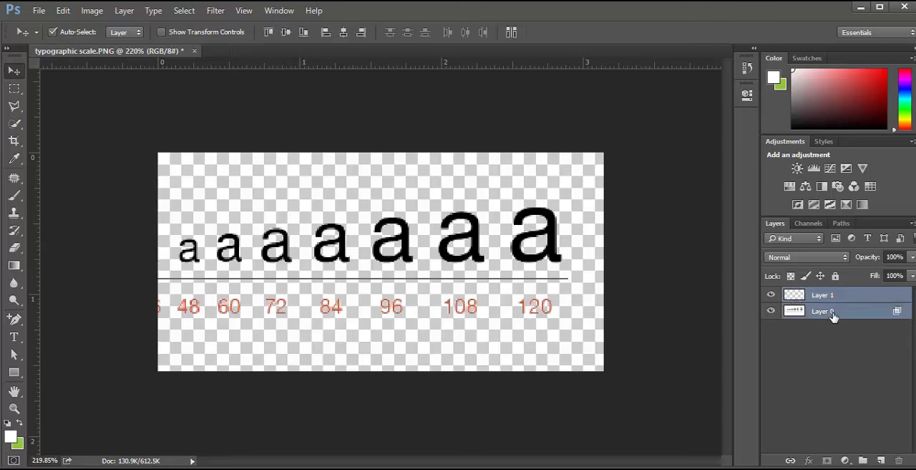
{"action": "left_click", "coordinate": [836, 312], "text": "ctrl"}
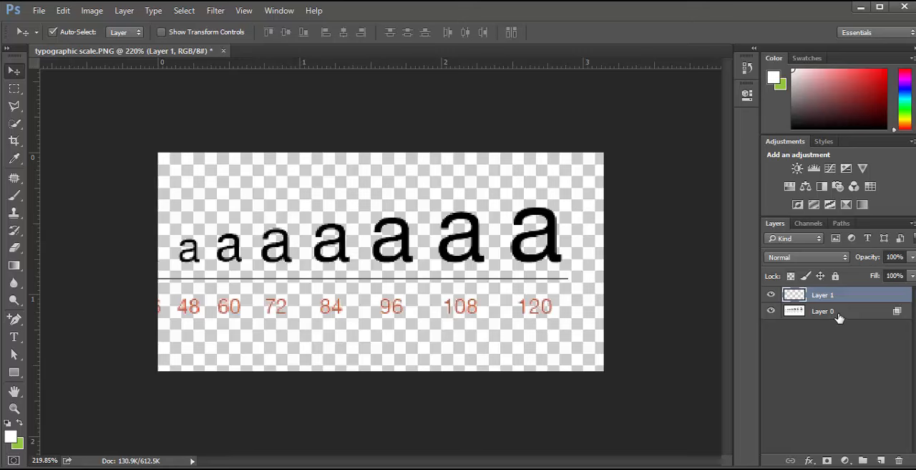
{"action": "left_click", "coordinate": [839, 317], "text": "ctrl"}
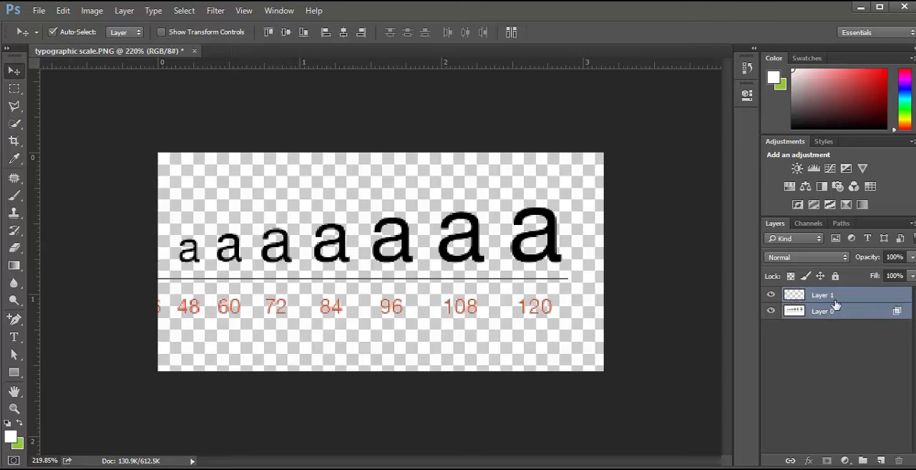
{"action": "key", "text": "ctrl+e"}
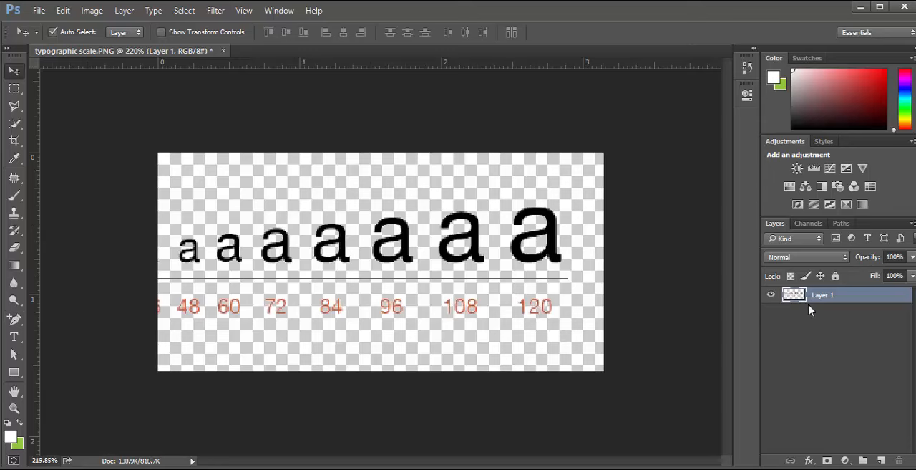
Try the Color Overlay effect on Layer 1 and close the layer style without applying it
{"action": "double_click", "coordinate": [858, 295]}
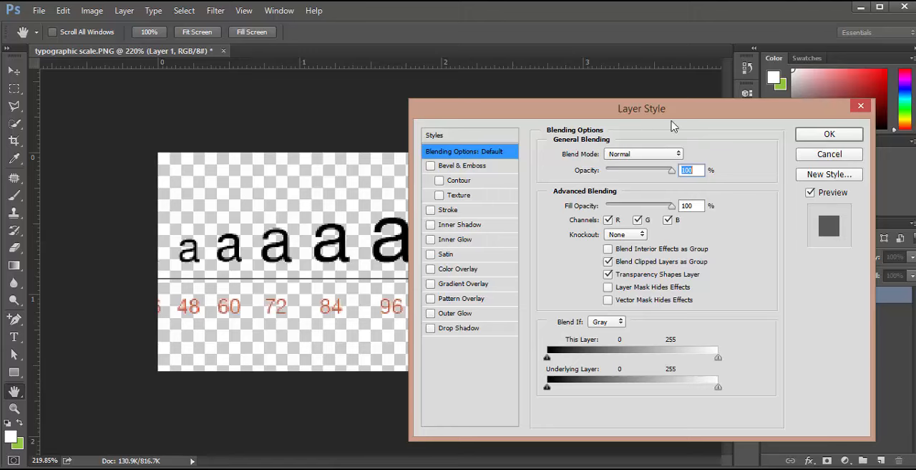
{"action": "left_click_drag", "start_coordinate": [664, 109], "coordinate": [730, 115]}
{"action": "left_click", "coordinate": [527, 274]}
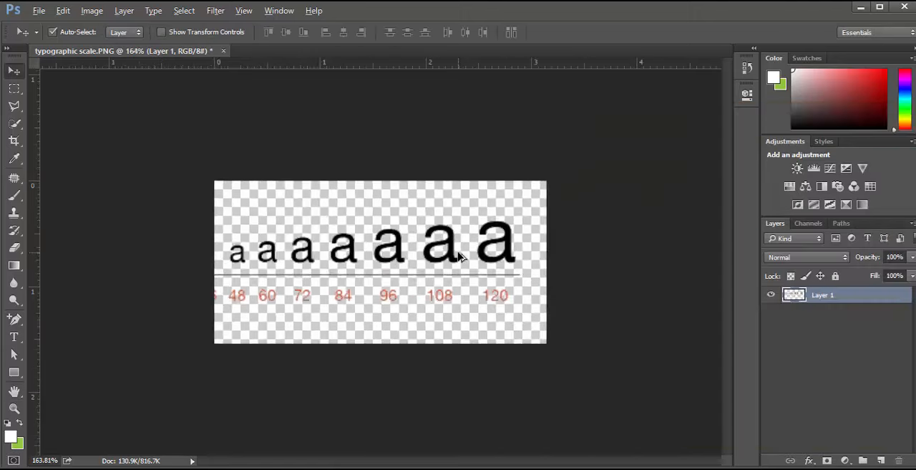
Add a new layer beneath Layer 1, fill it with the green background color, and inspect the letter edges
{"action": "key", "text": "ctrl+0"}
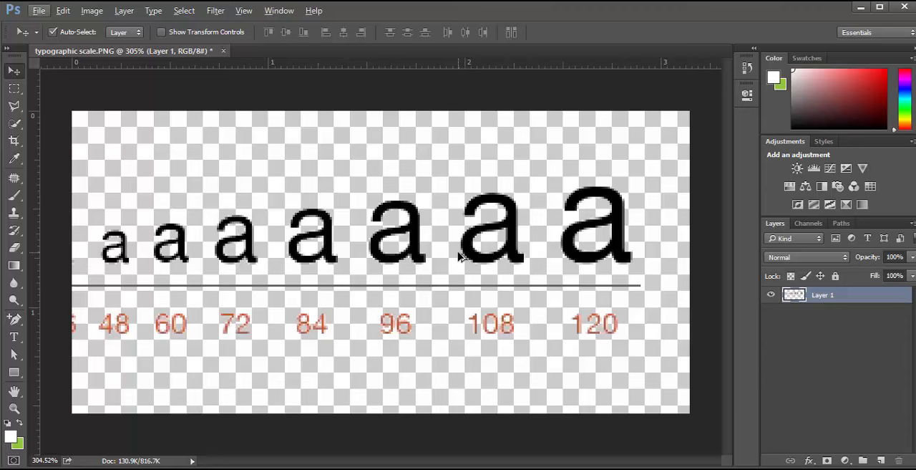
{"action": "left_click", "coordinate": [881, 461]}
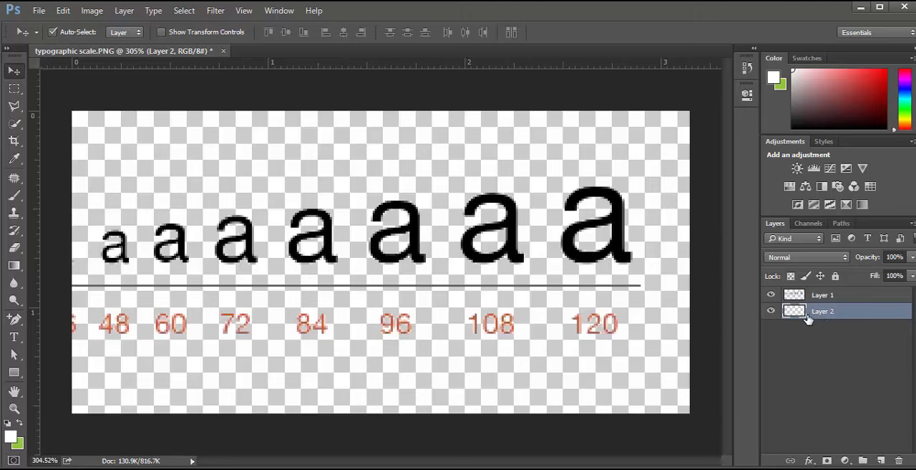
{"action": "key", "text": "ctrl+BackSpace"}
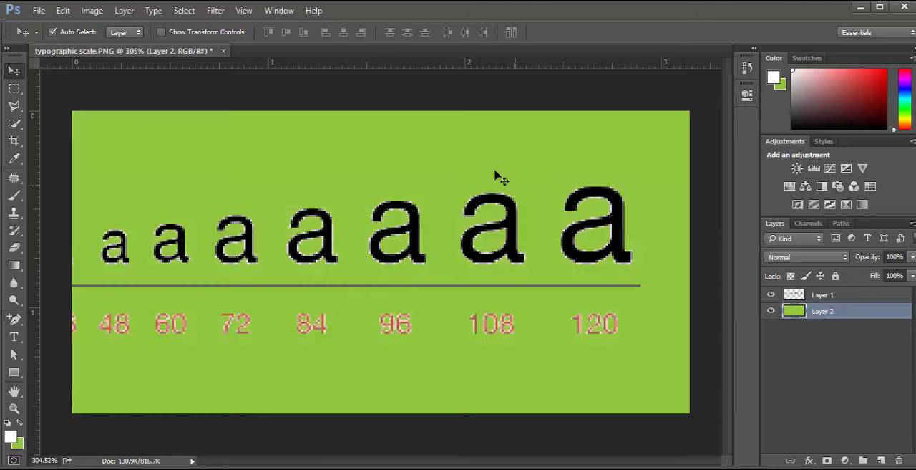
{"action": "scroll", "coordinate": [443, 173], "scroll_direction": "up", "scroll_amount": 2}
{"action": "scroll", "coordinate": [442, 176], "scroll_direction": "up", "scroll_amount": 5}
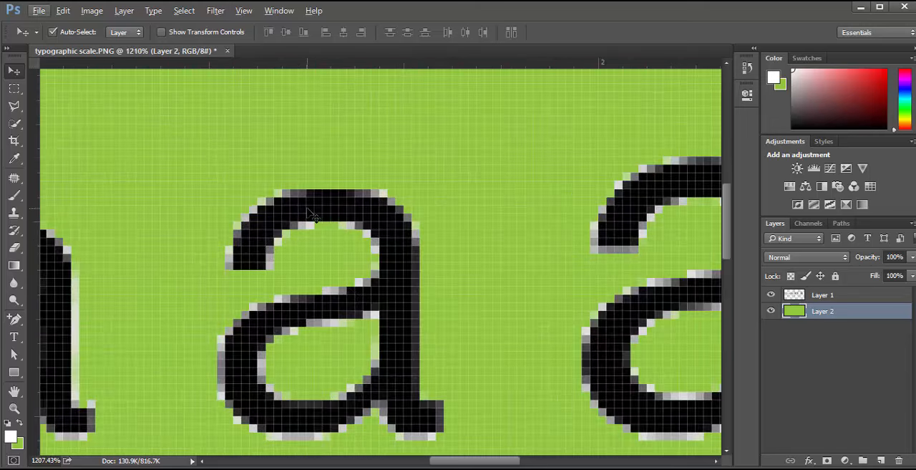
{"action": "scroll", "coordinate": [320, 227], "scroll_direction": "down", "scroll_amount": 3}
{"action": "scroll", "coordinate": [320, 227], "scroll_direction": "down", "scroll_amount": 3}
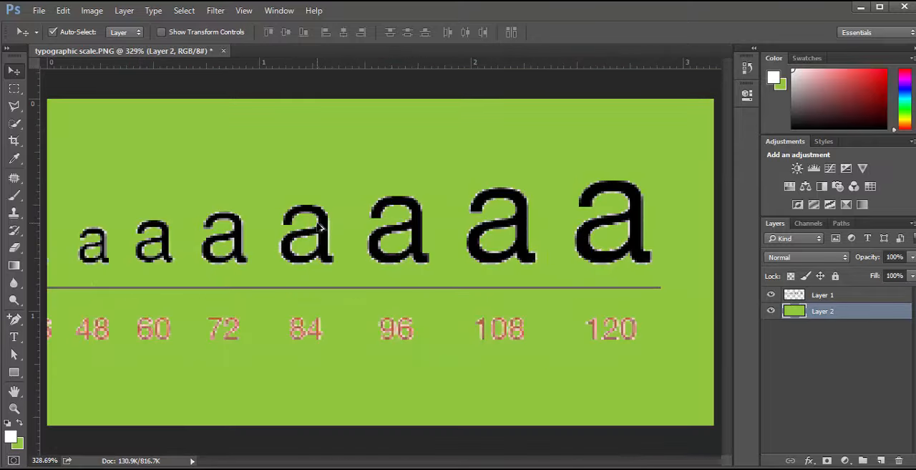
Apply Defringe matting with a width of 2 pixels to the lettering on Layer 1
{"action": "left_click", "coordinate": [827, 299]}
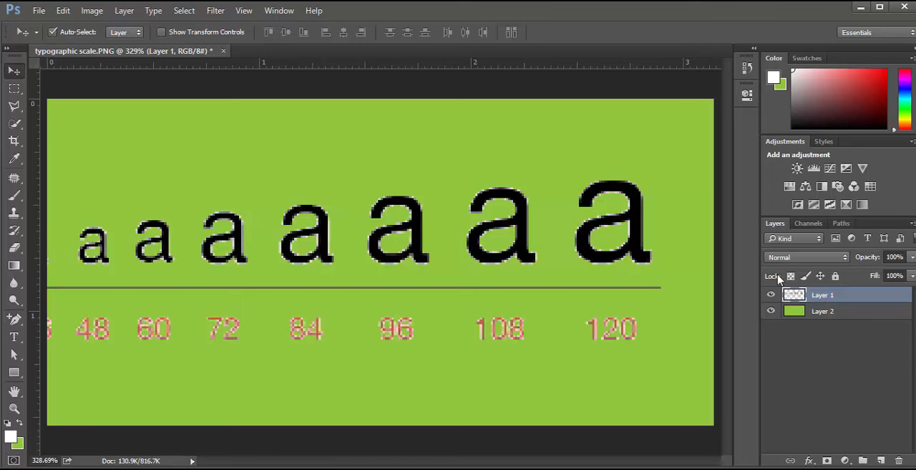
{"action": "left_click", "coordinate": [129, 12]}
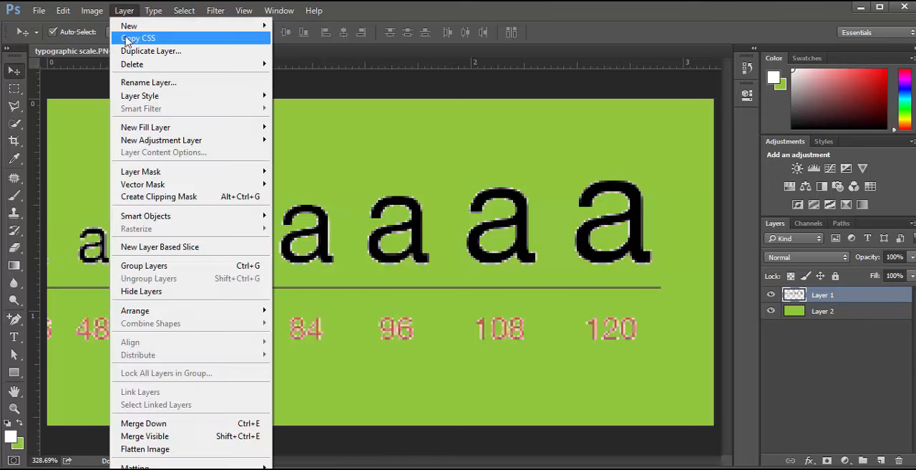
{"action": "left_click", "coordinate": [588, 11]}
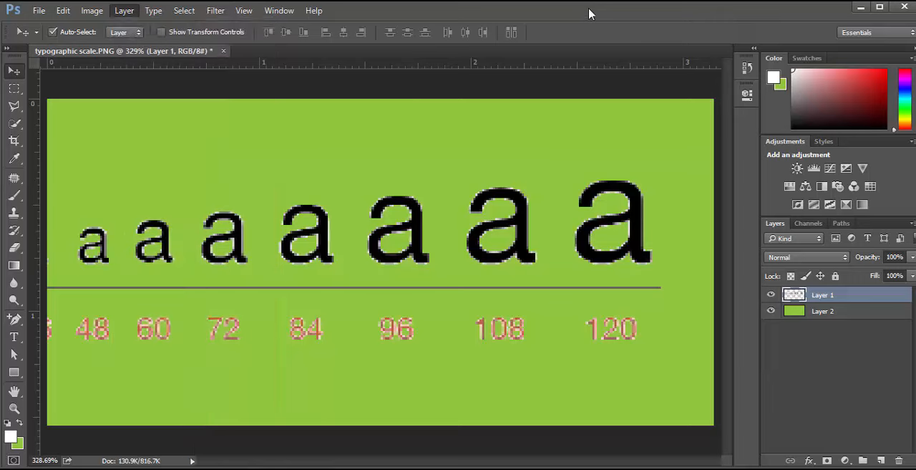
{"action": "left_click", "coordinate": [124, 3]}
{"action": "mouse_move", "coordinate": [133, 462]}
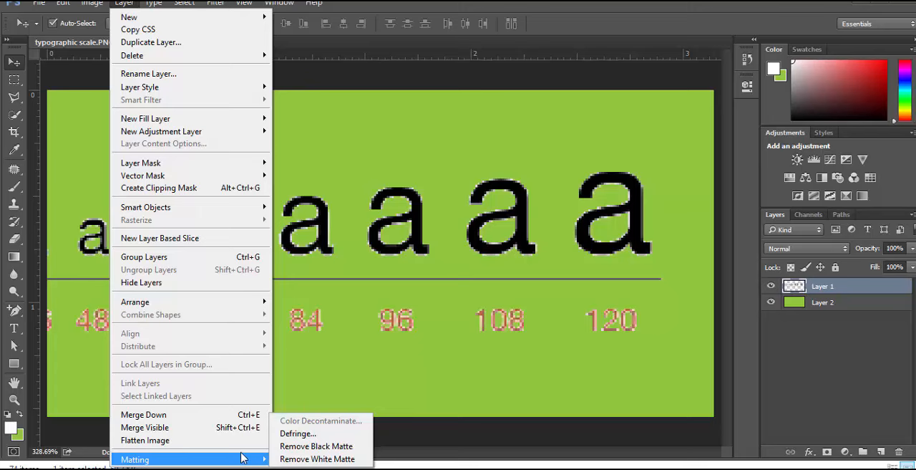
{"action": "left_click", "coordinate": [293, 434]}
{"action": "left_click_drag", "start_coordinate": [351, 143], "coordinate": [453, 279]}
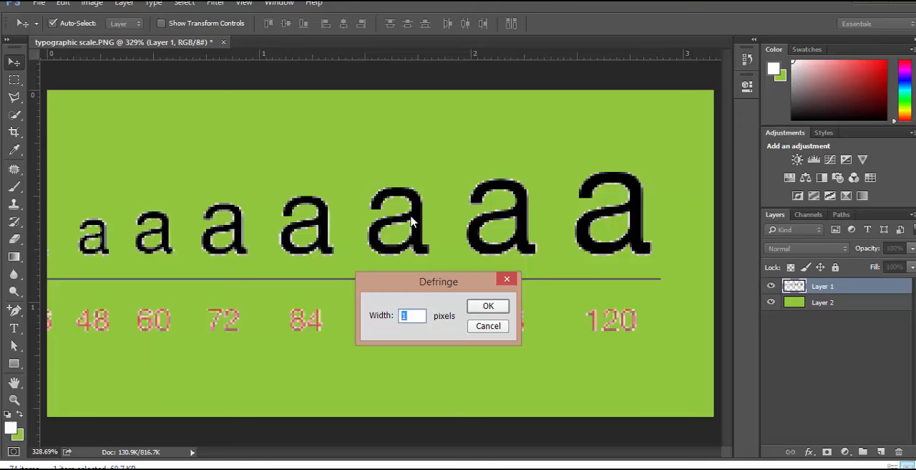
{"action": "left_click", "coordinate": [410, 318]}
{"action": "type", "text": "2"}
{"action": "left_click", "coordinate": [489, 306]}
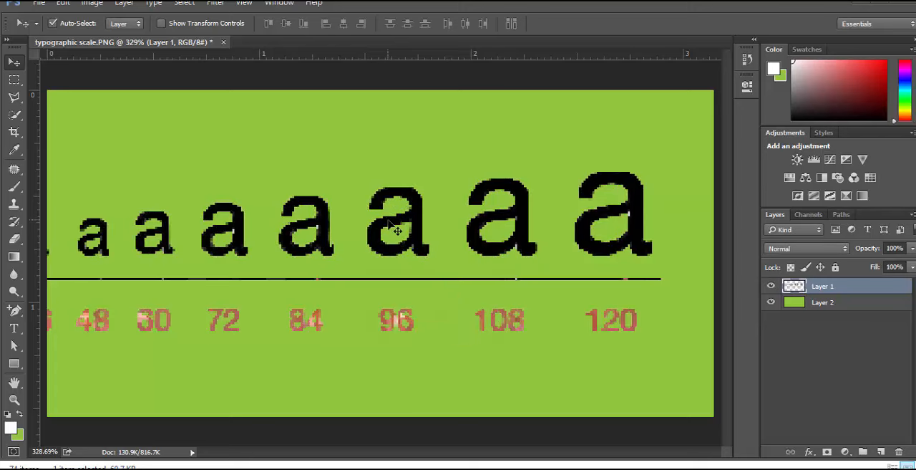
{"action": "scroll", "coordinate": [393, 226], "scroll_direction": "up", "scroll_amount": 3}
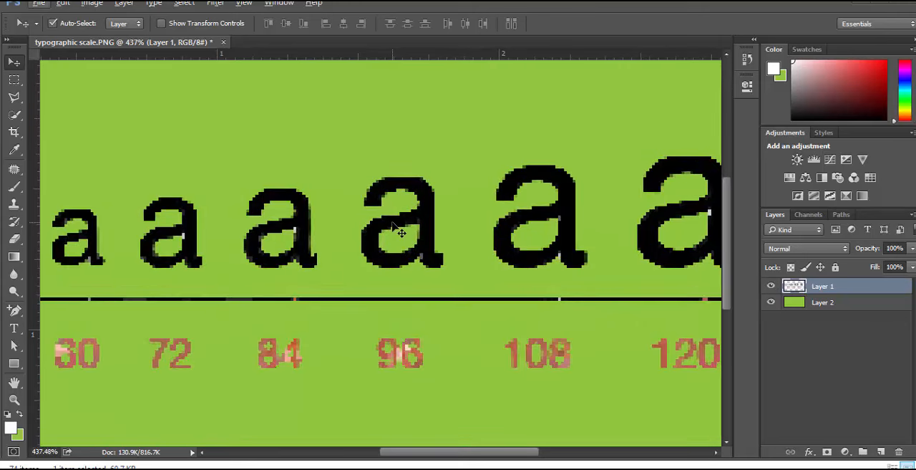